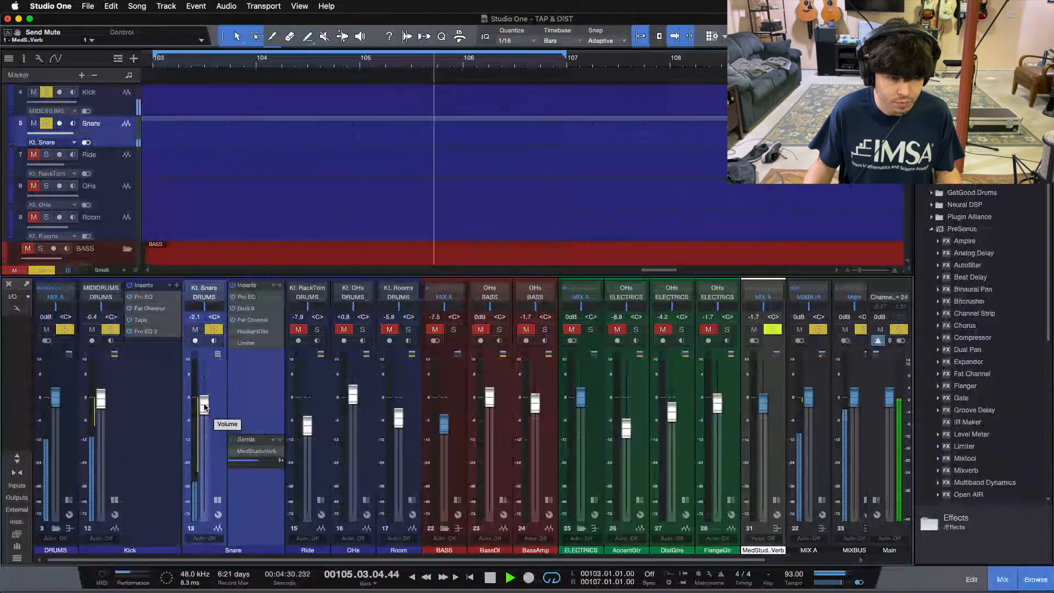
Step: Raise the Snare channel's volume to +2.1 dB while the soloed kick and snare loop plays, and stop playback
scroll(205, 406, "up", 3)
scroll(205, 406, "up", 1)
scroll(204, 406, "down", 1)
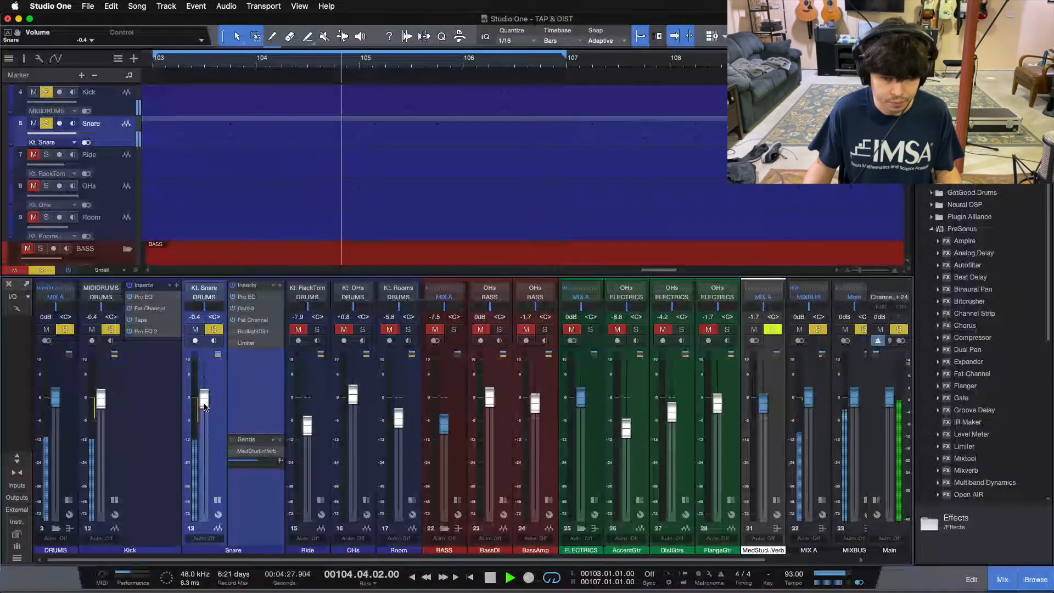
scroll(204, 406, "up", 1)
scroll(204, 406, "up", 2)
scroll(204, 407, "up", 1)
scroll(204, 406, "down", 1)
scroll(204, 406, "up", 1)
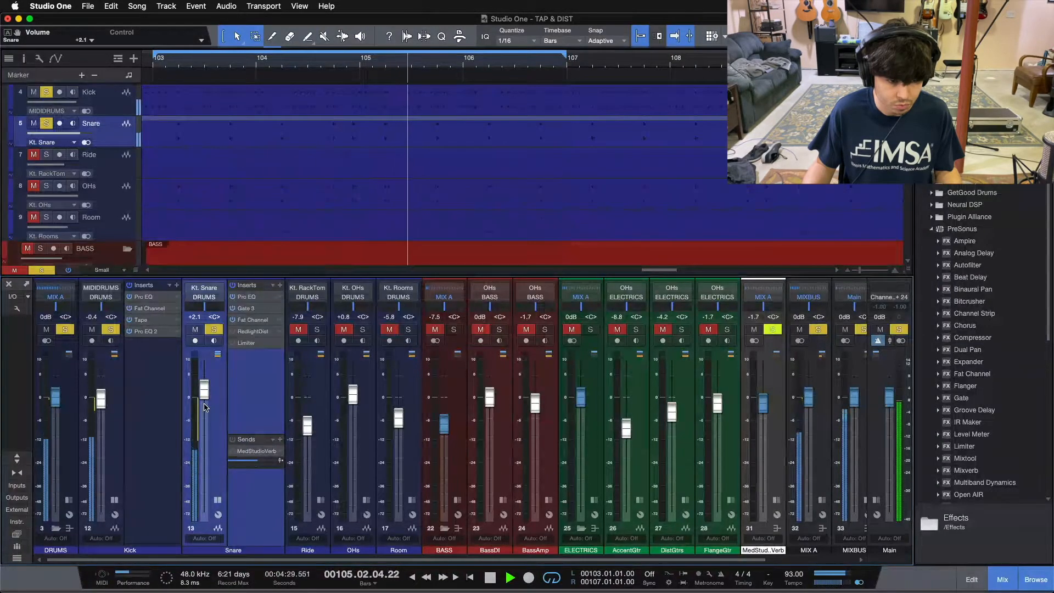
key("space")
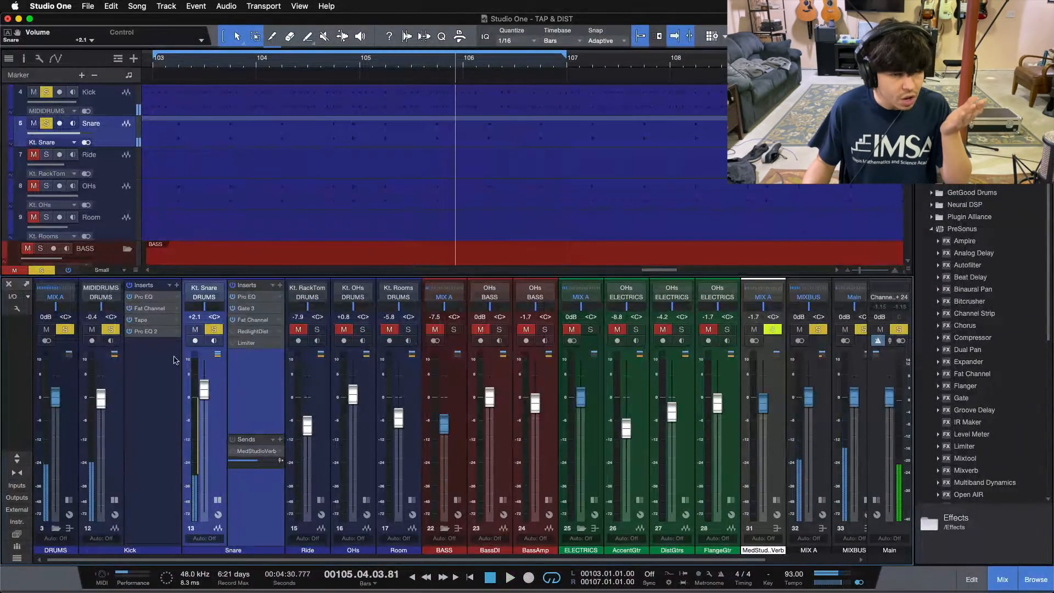
Step: Check the DRUMS bus Compressor during playback with the Snare volume at -2.1 dB, and collapse the DRUMS and Kick inserts
left_click(69, 499)
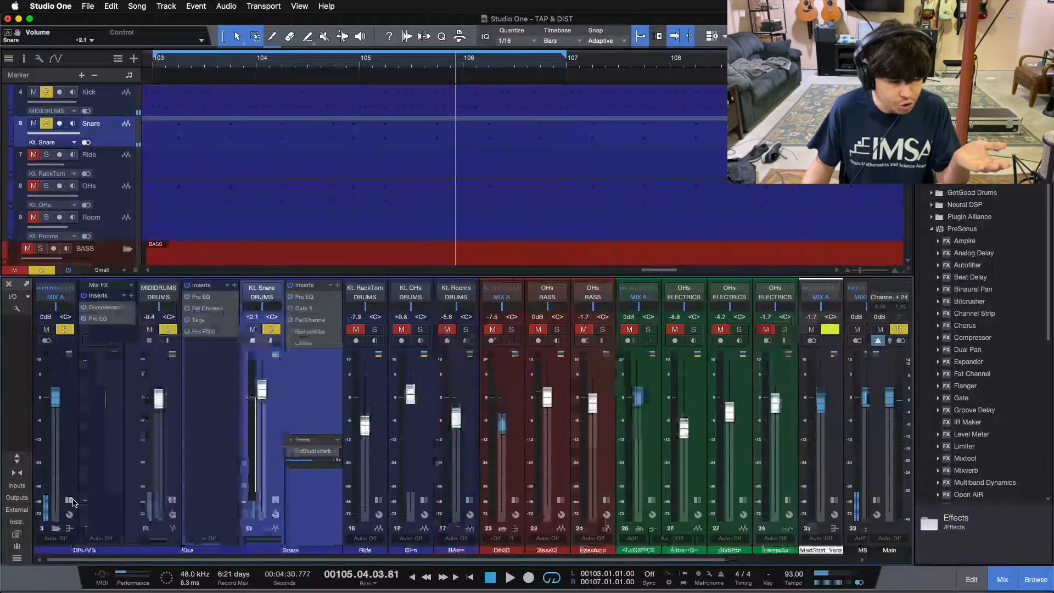
left_click(113, 308)
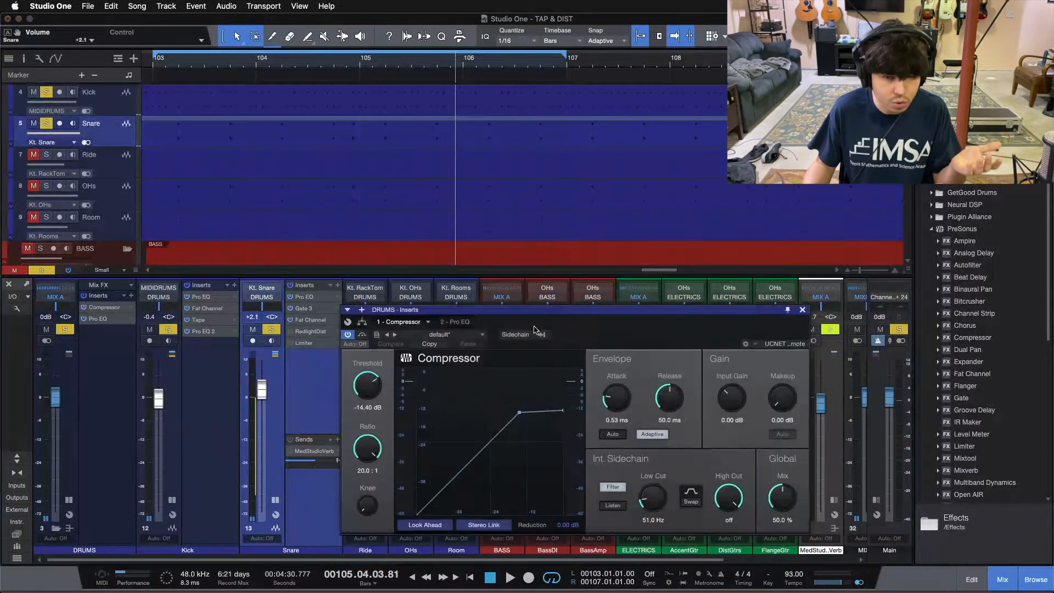
left_click(259, 387, "super")
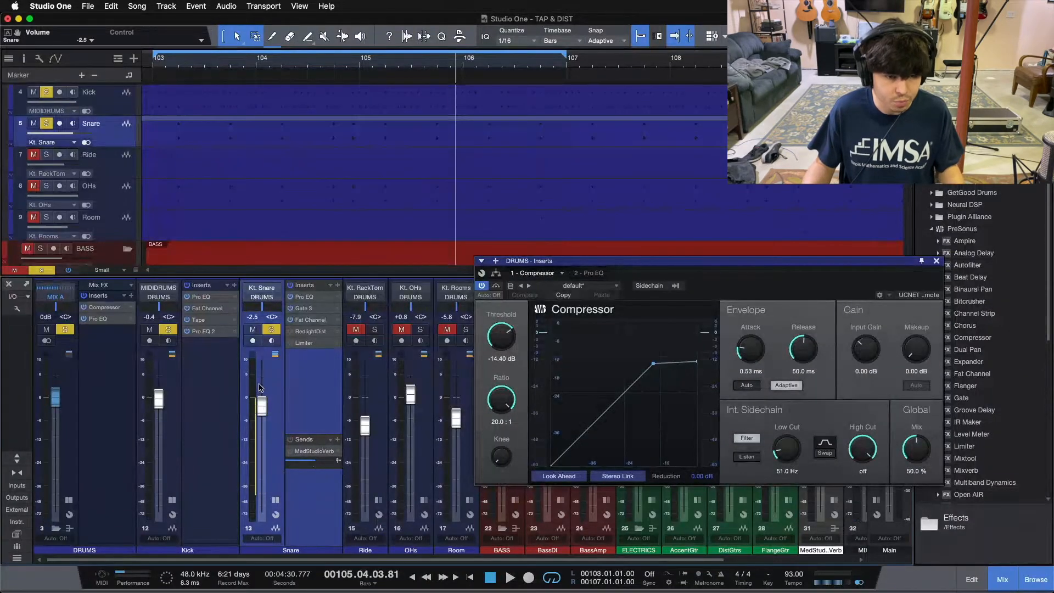
key("space")
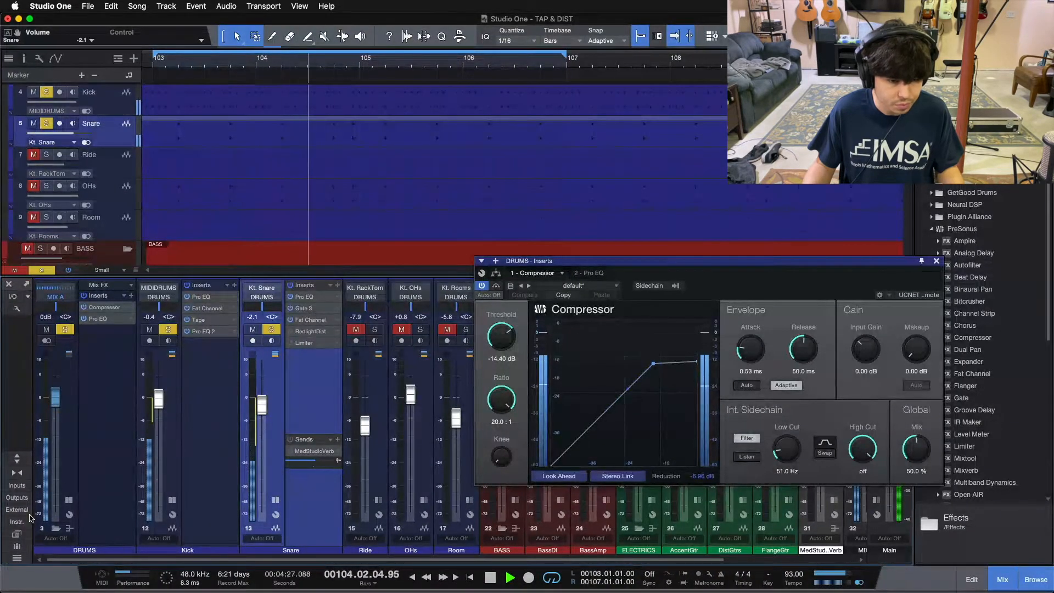
left_click(79, 497)
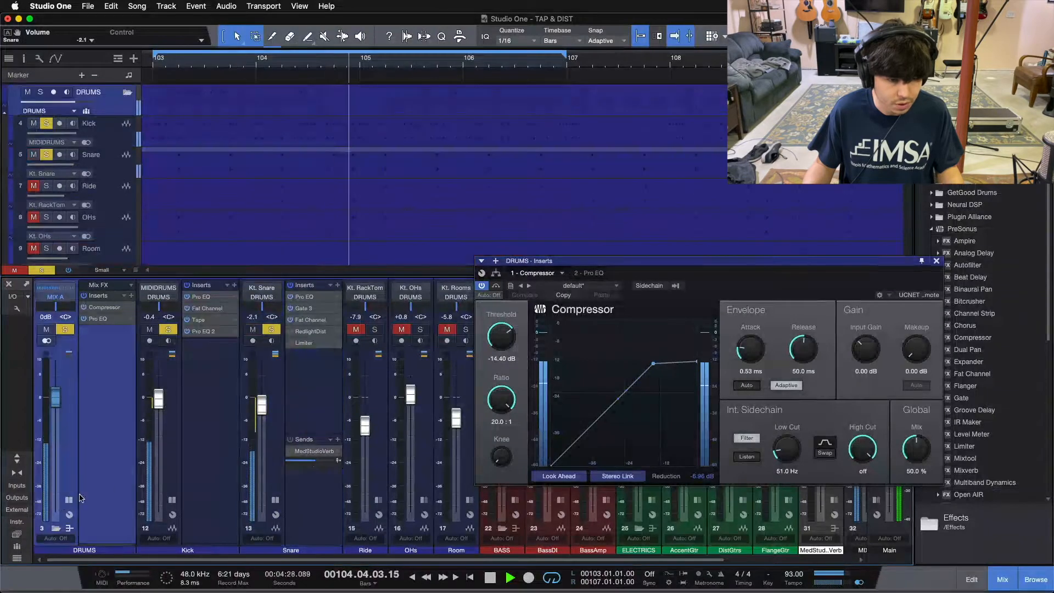
left_click(936, 261)
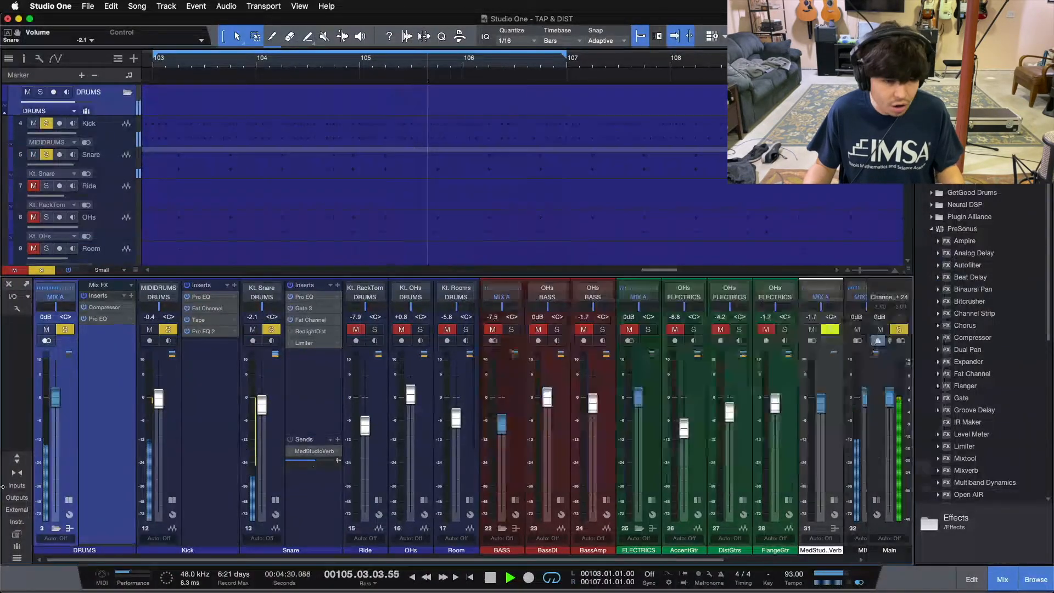
left_click(69, 500)
left_click(115, 499)
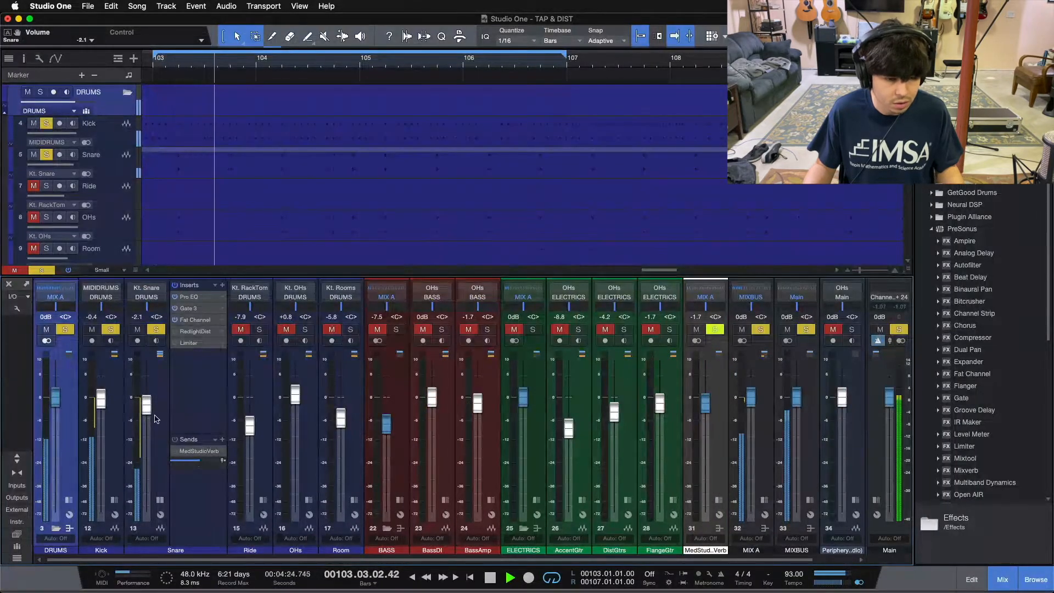
Step: Raise the Snare channel's volume to +4.6 dB during loop playback
scroll(149, 409, "up", 5)
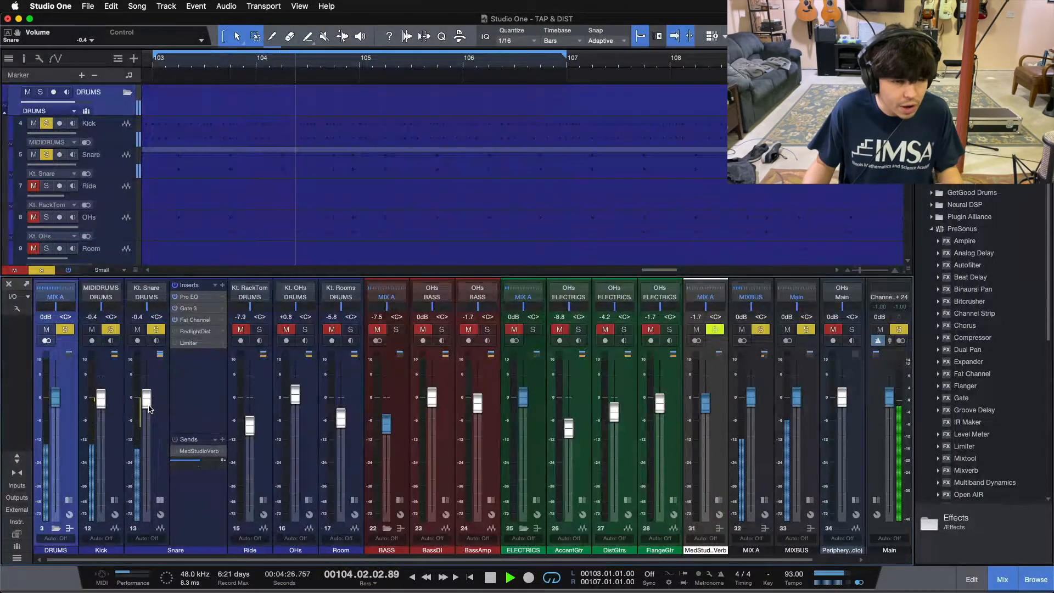
scroll(149, 409, "up", 3)
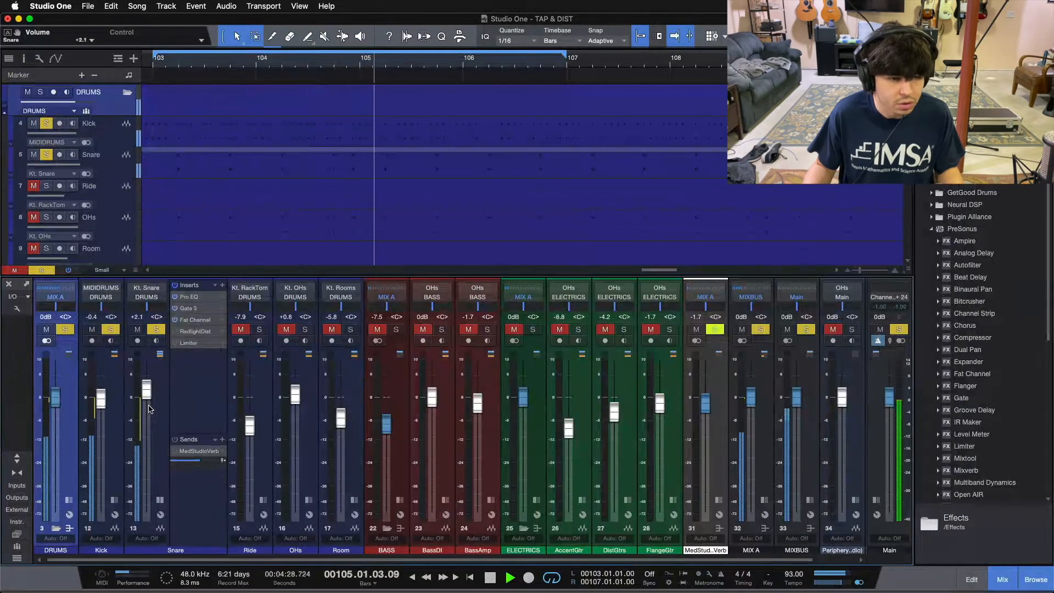
scroll(149, 409, "up", 2)
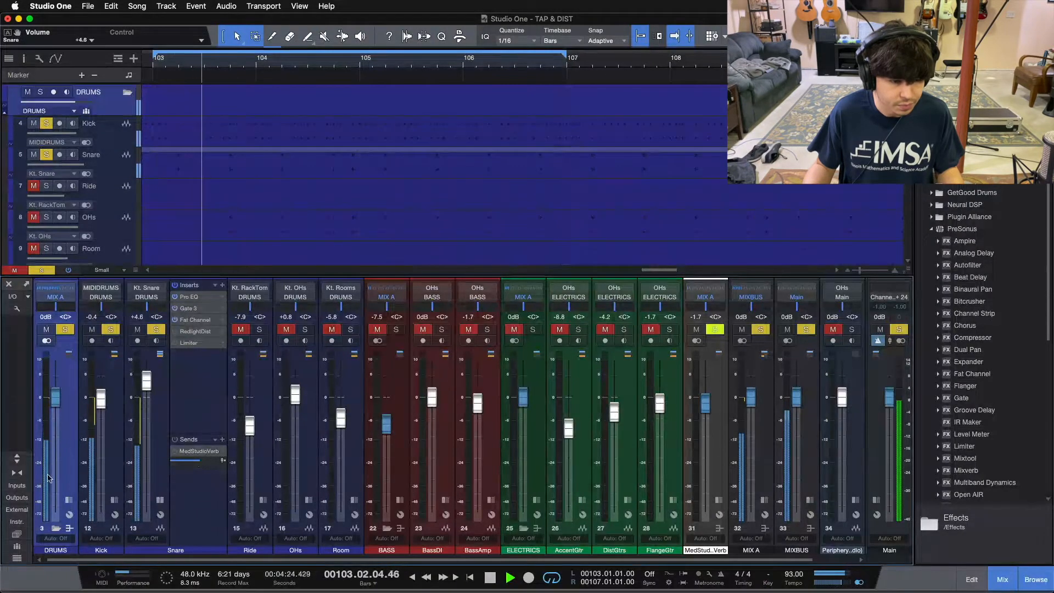
Step: Inspect the gain reduction of the DRUMS bus Compressor with the louder snare, and close the plug-in and the channel's inserts
left_click(68, 500)
left_click(104, 307)
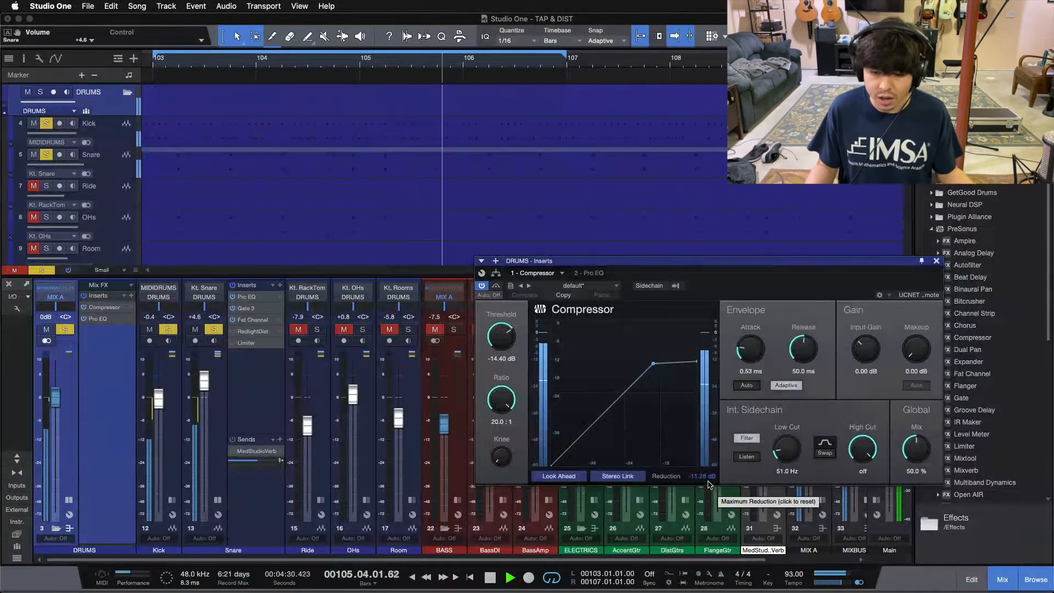
left_click(937, 261)
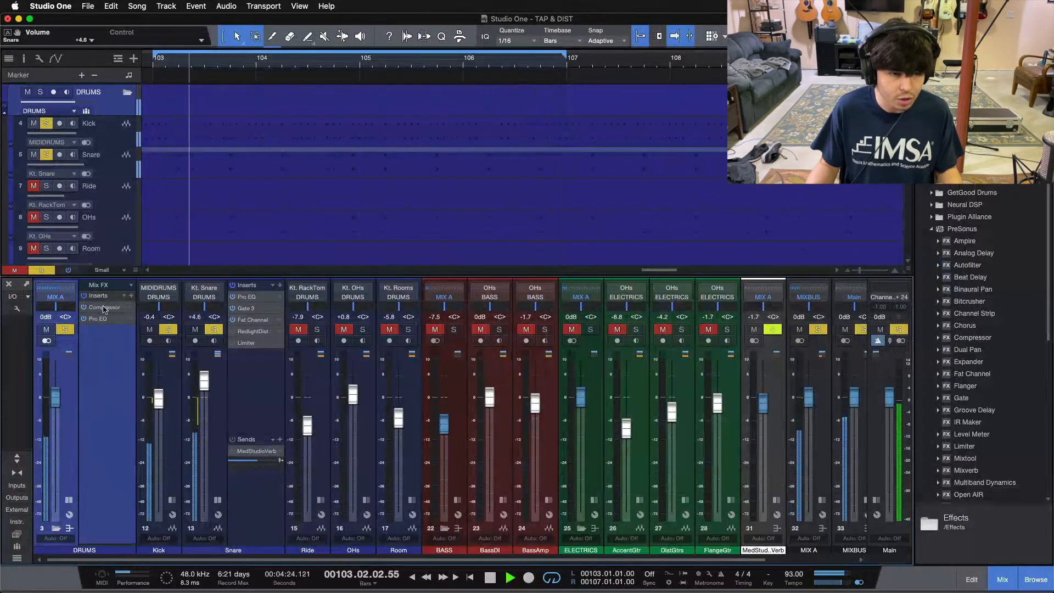
left_click(69, 500)
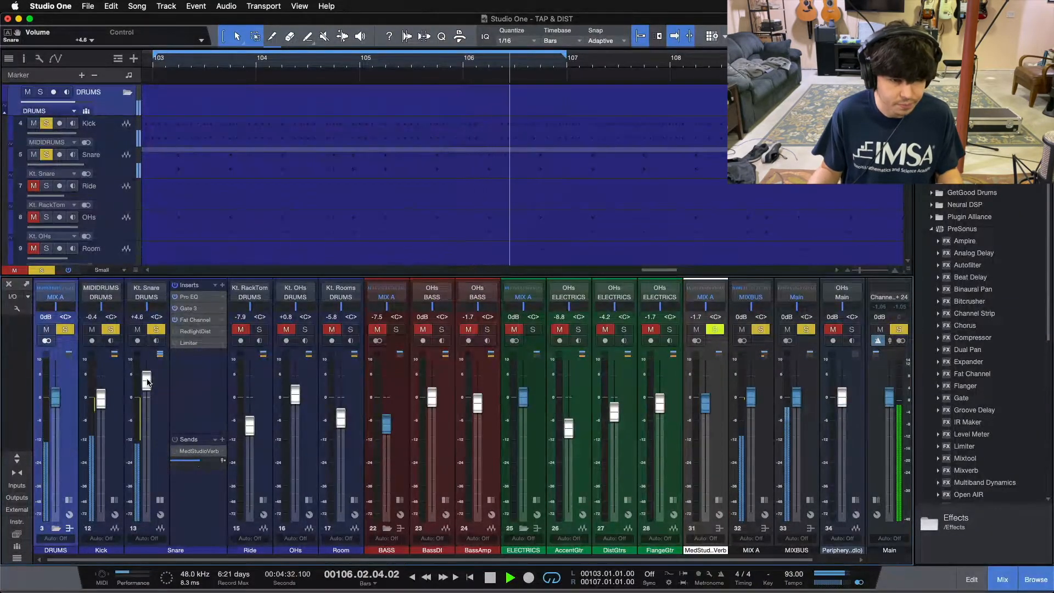
Step: Stop playback and set the Snare channel's volume to -2.1 dB
key("space")
scroll(147, 383, "down", 4)
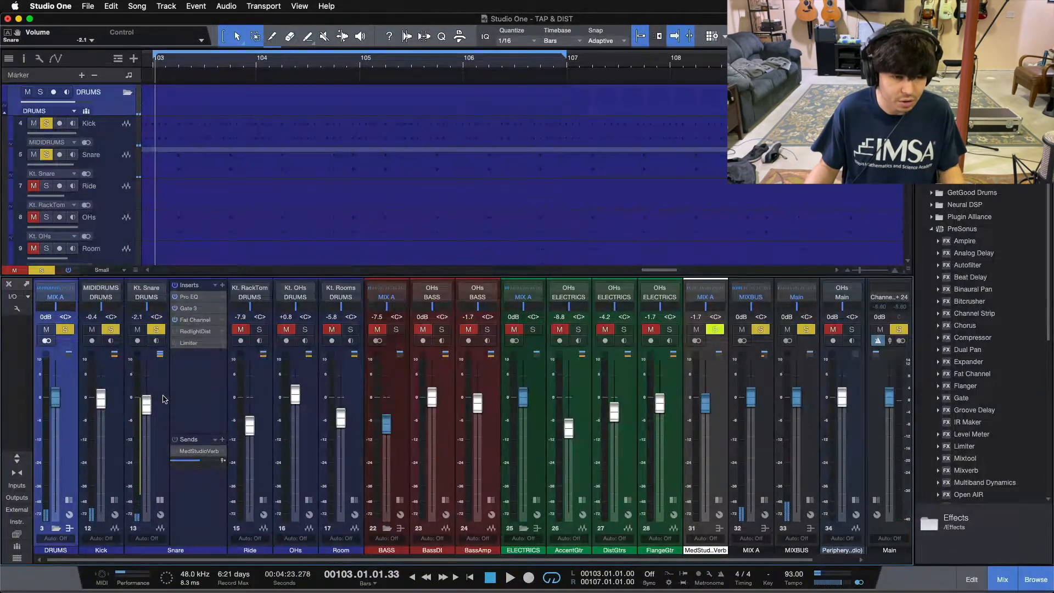
left_click(165, 398)
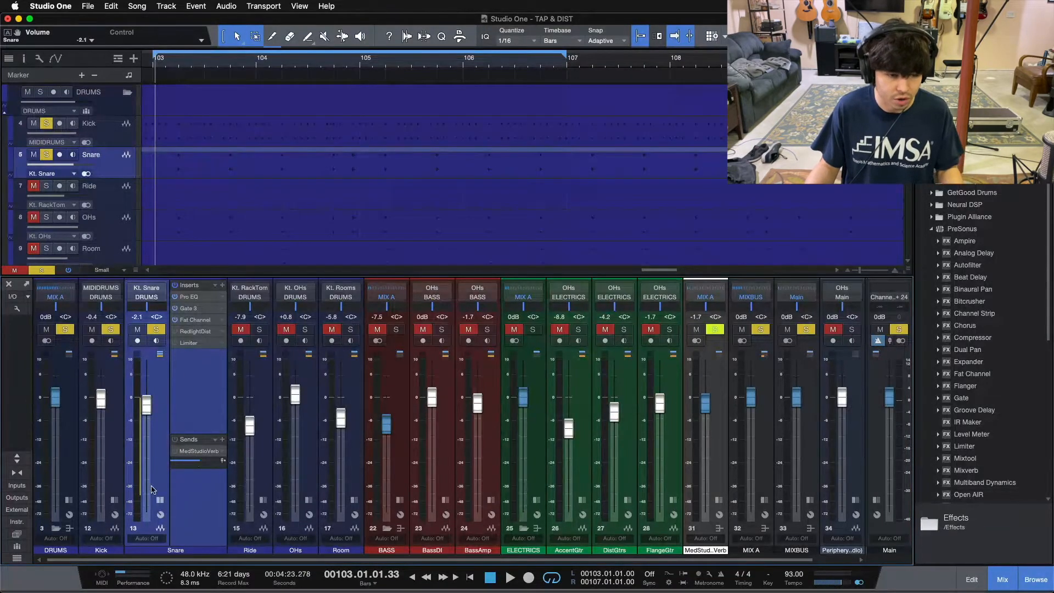
Step: Open RedlightDist on the Snare channel, turn off its bypass and audition the loop with the distortion active
left_click(195, 331)
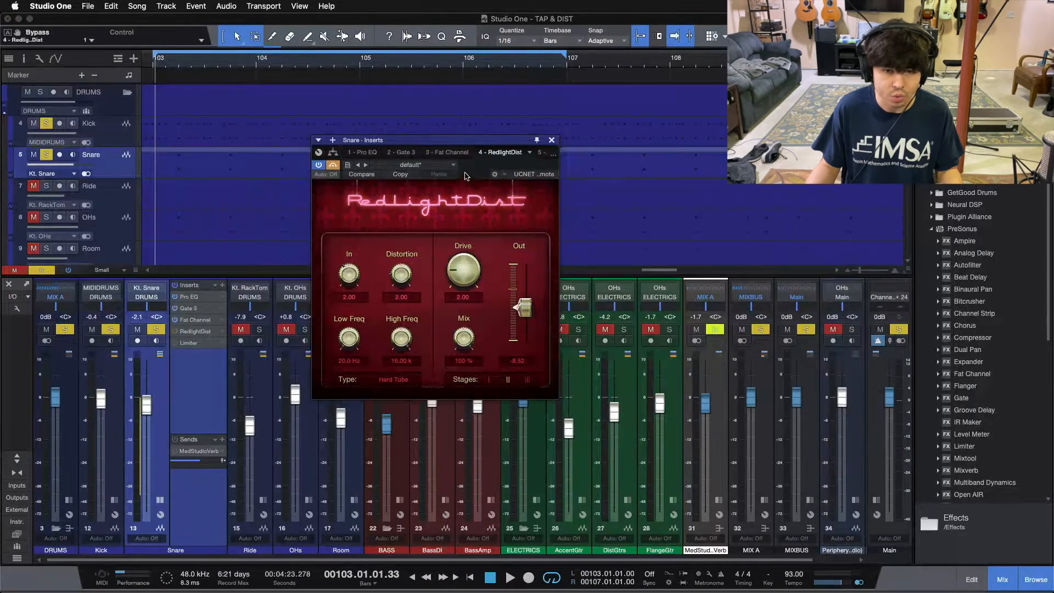
left_click_drag(483, 141, 510, 216)
key("KP_1")
key("space")
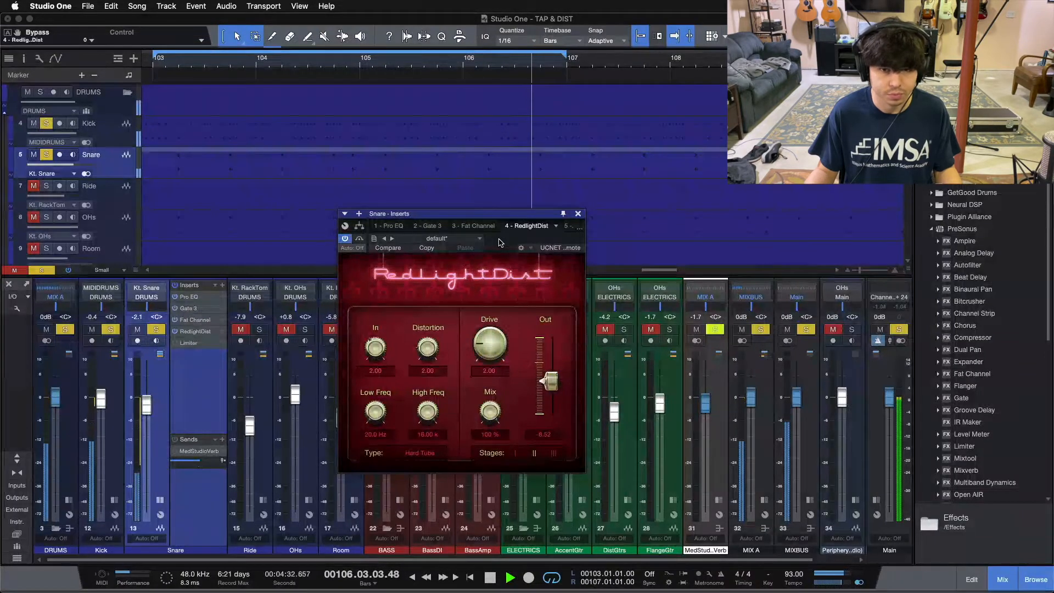
key("space")
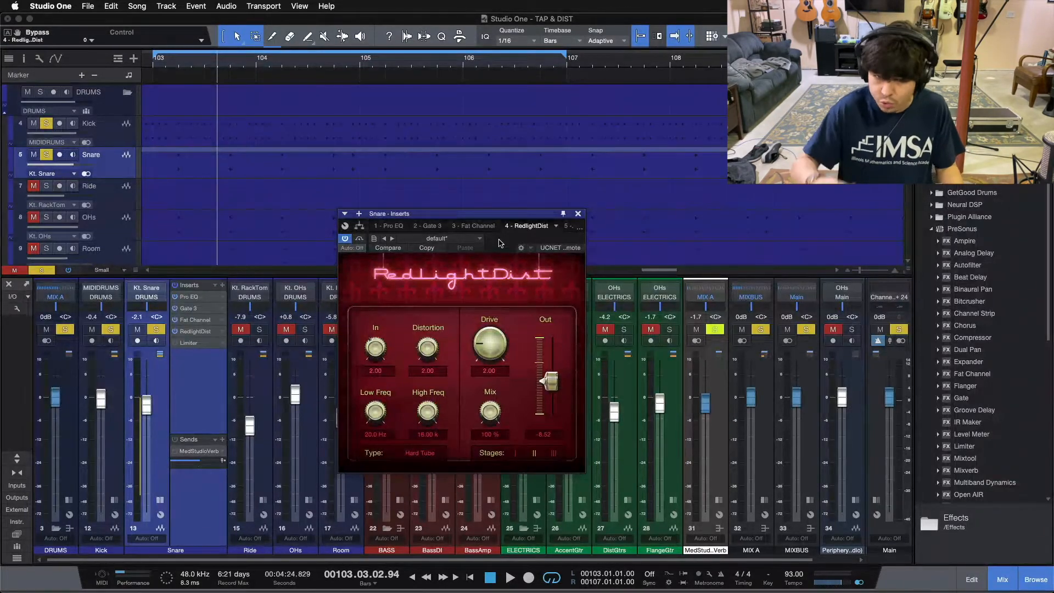
Step: Play the loop from its start, comparing the snare with RedlightDist bypassed and active
left_click(358, 240)
key("comma")
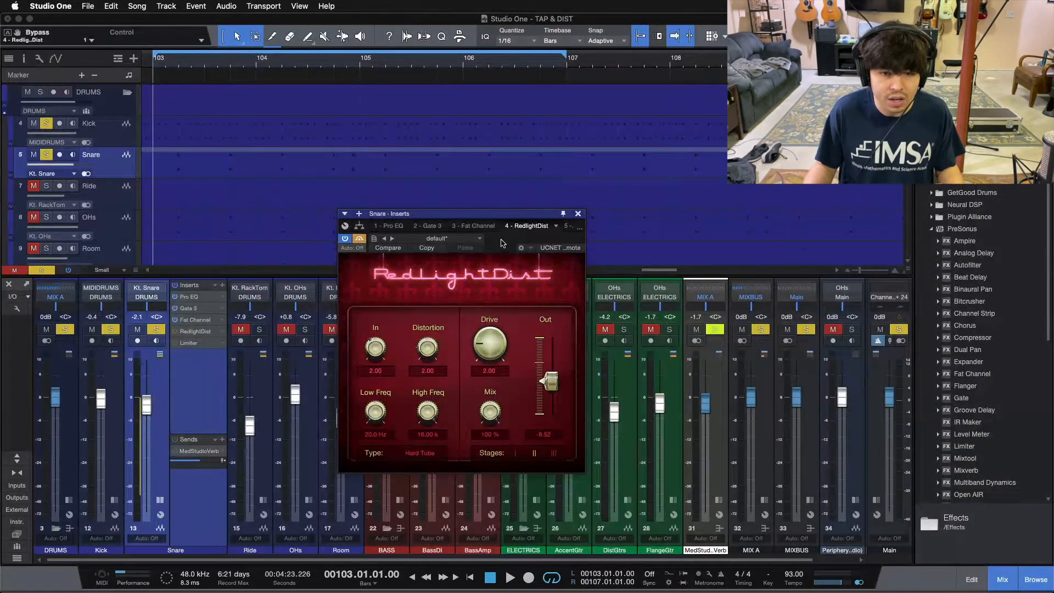
key("space")
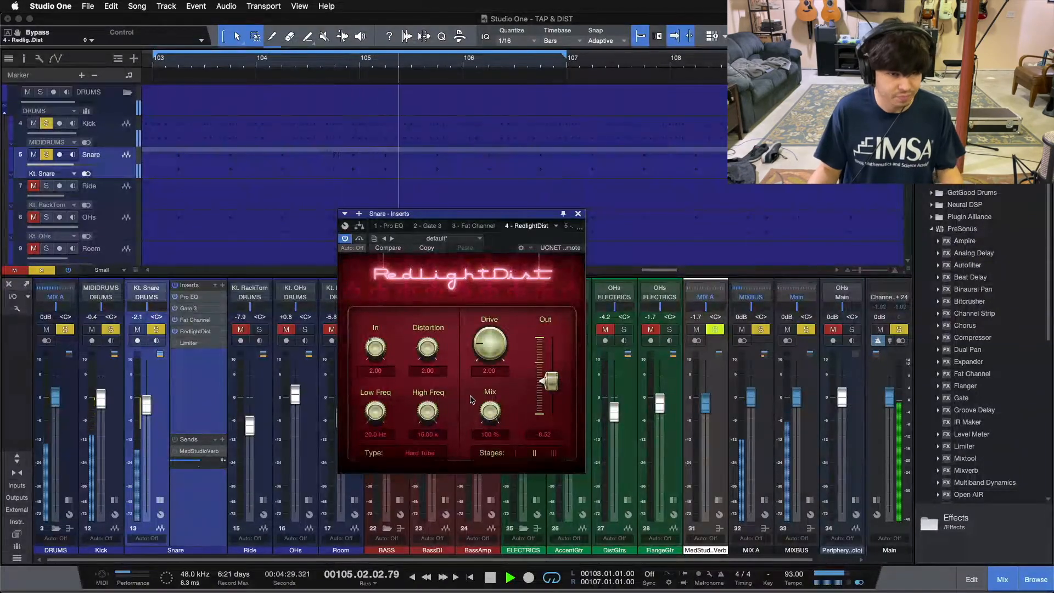
key("space")
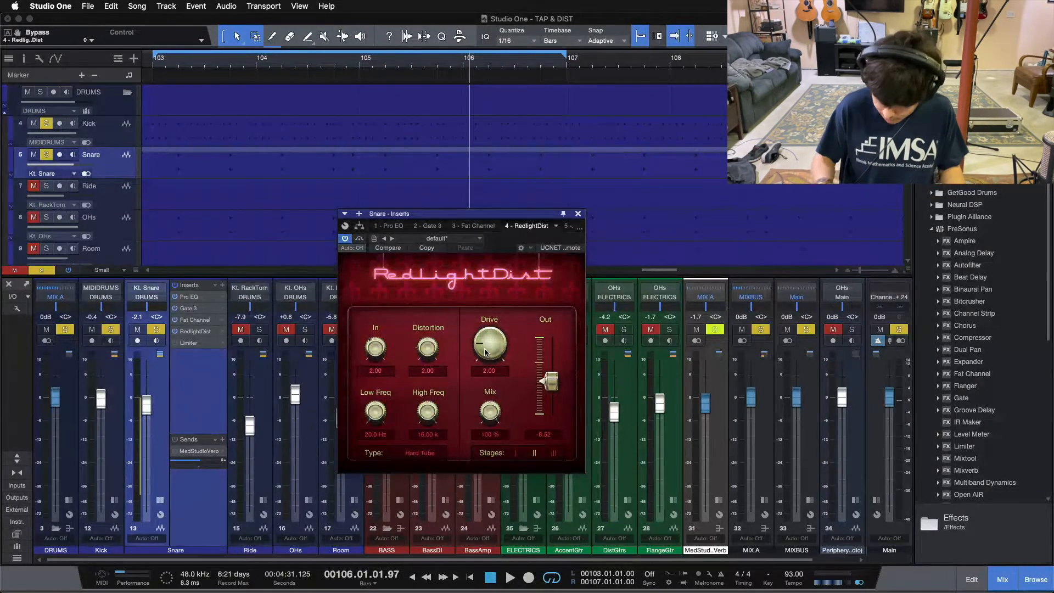
Step: Try the Snare's RedlightDist with Drive at 11.00 while the loop plays
key("space")
key("space")
left_click_drag(487, 349, 495, 282)
left_click_drag(495, 281, 496, 264)
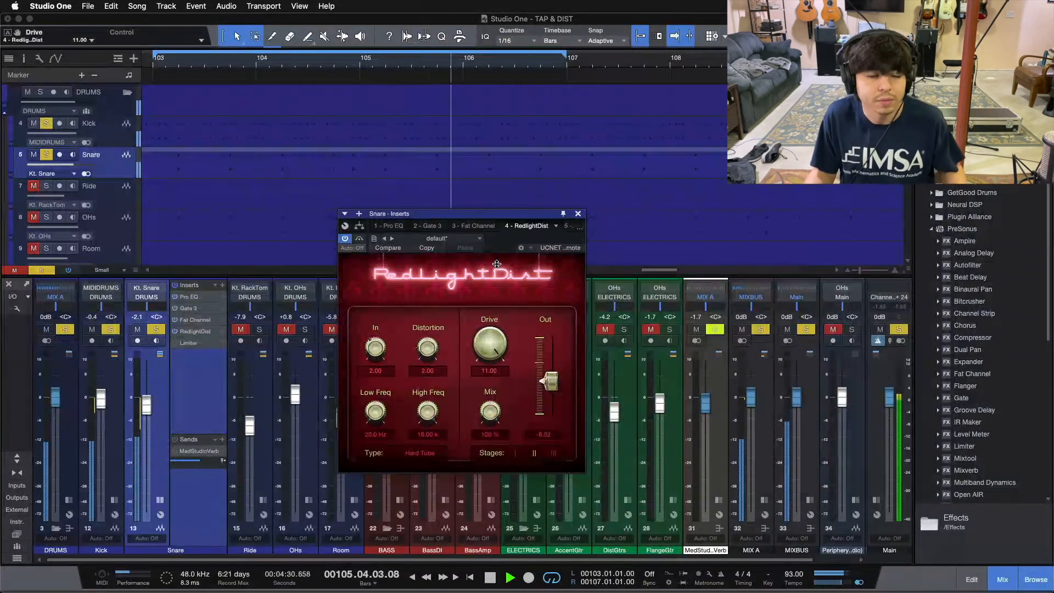
key("space")
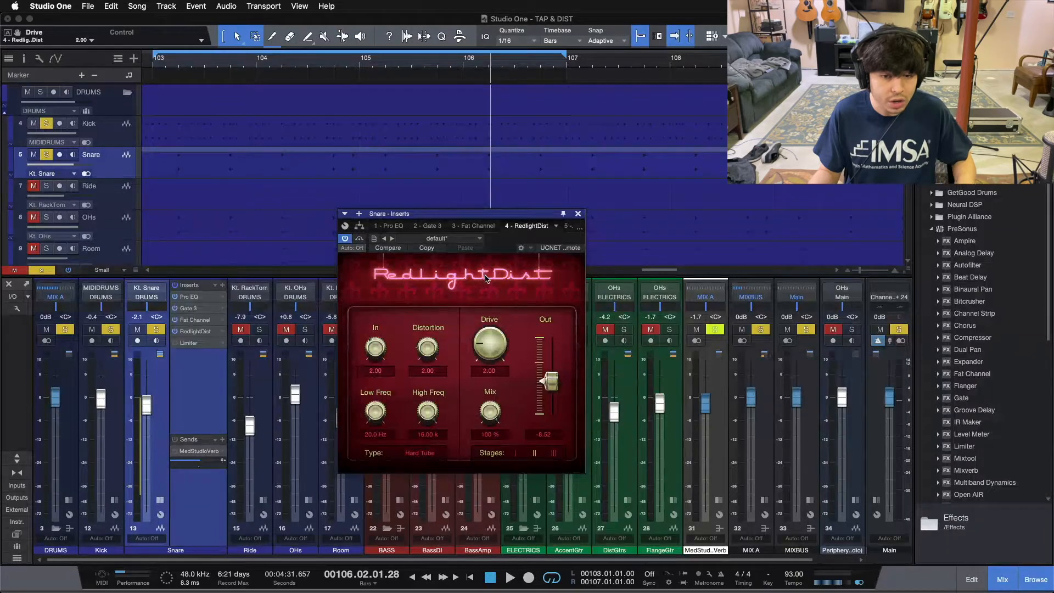
Step: Toggle the RedlightDist bypass during repeated loop playback to compare the snare's level and tone with the original Drive setting
key("space")
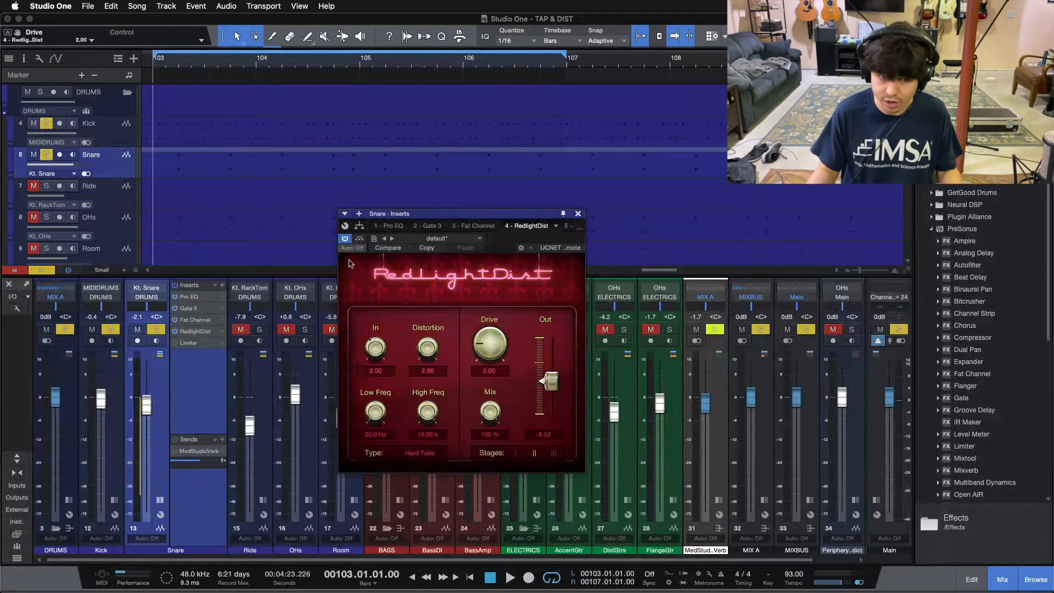
key("space")
left_click(359, 239)
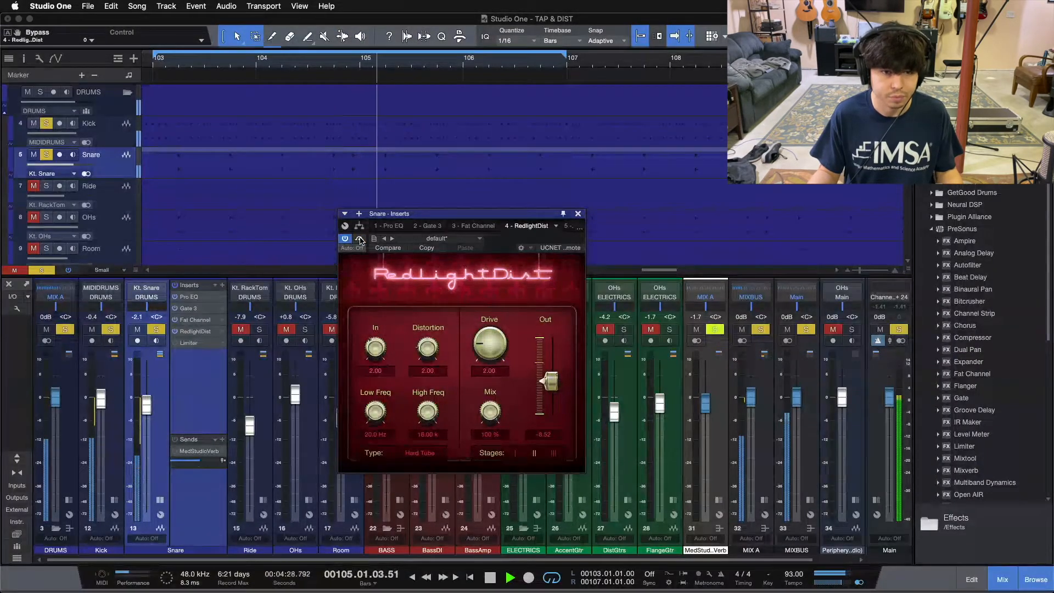
key("space")
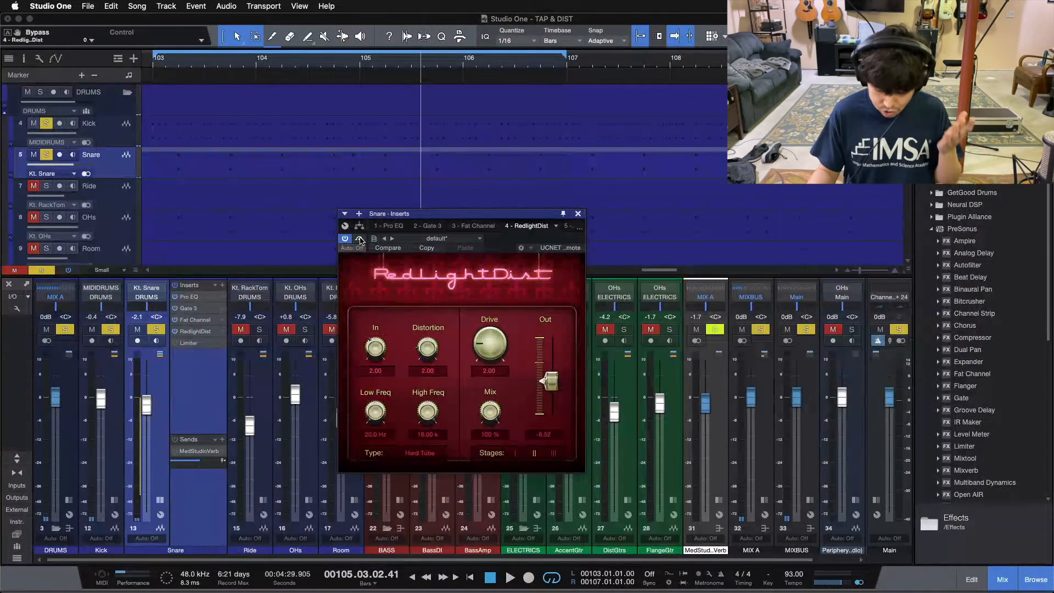
key("comma")
key("space")
left_click(359, 239)
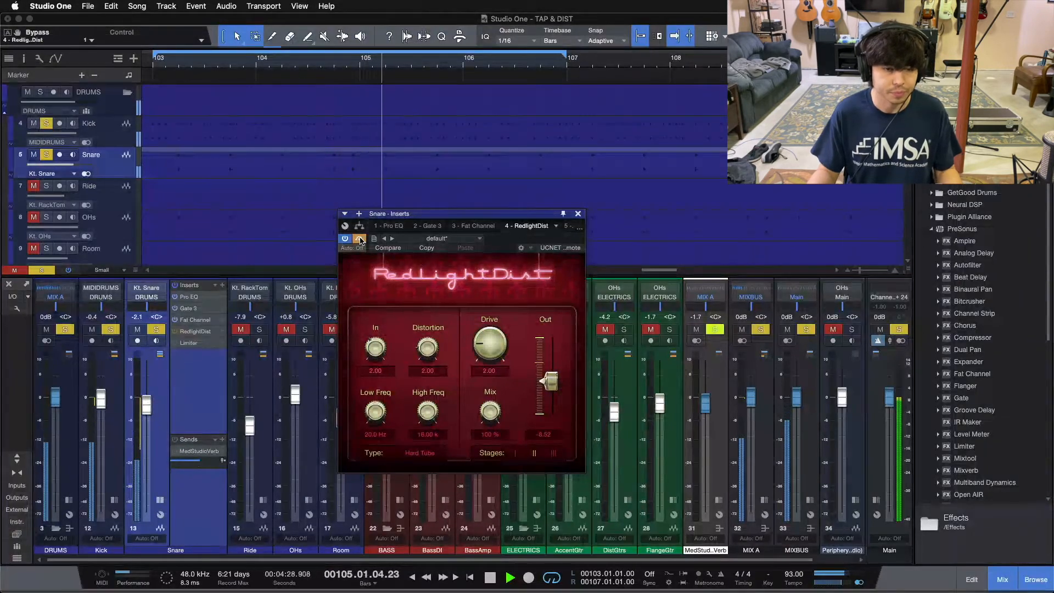
key("space")
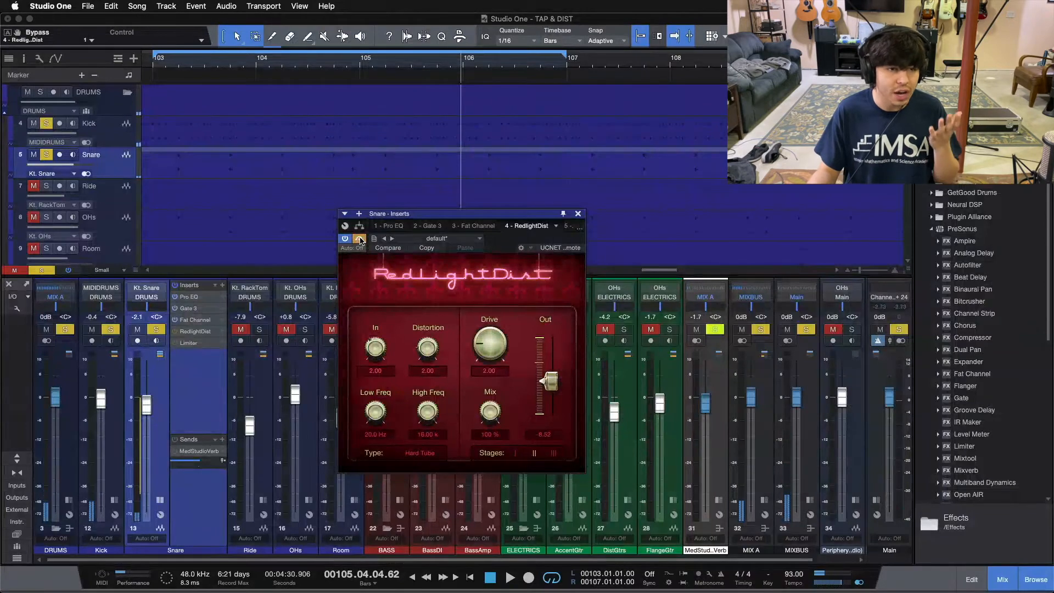
Step: Play the loop from its start, turn off the RedlightDist bypass on the Snare and close the plug-in
key("KP_1")
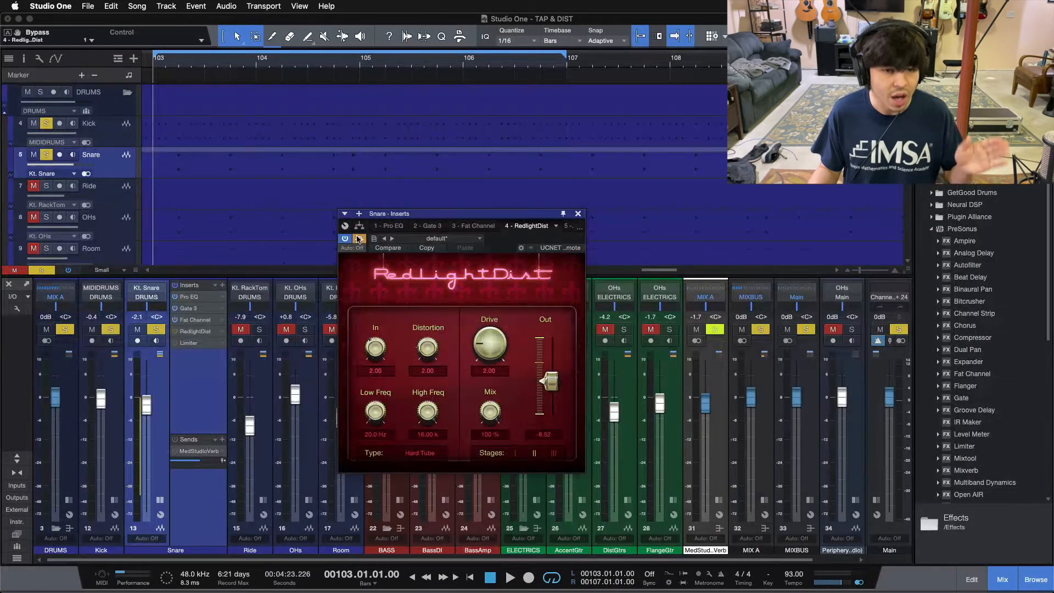
key("space")
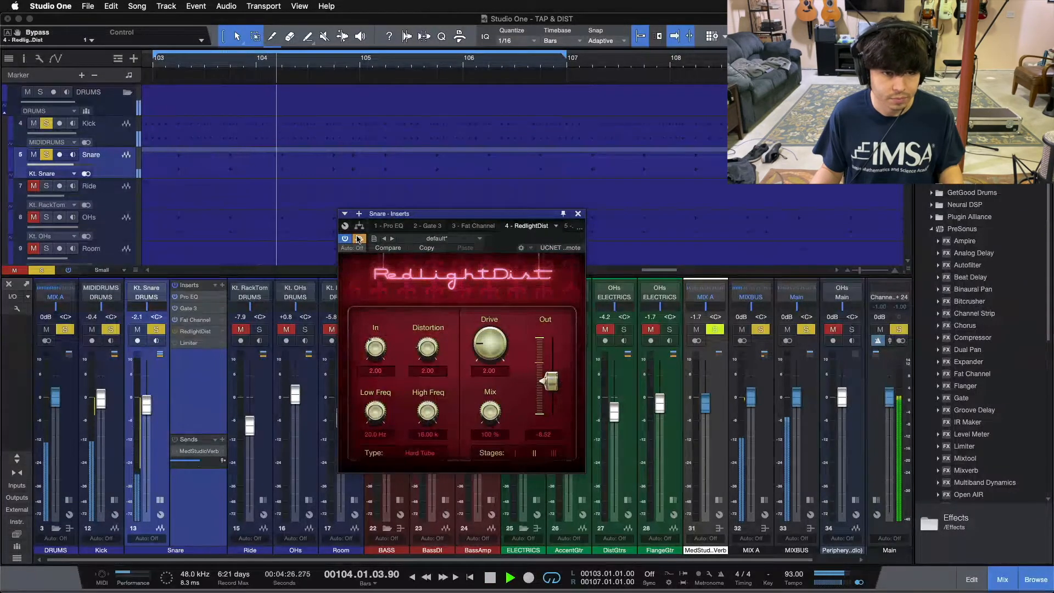
left_click(358, 239)
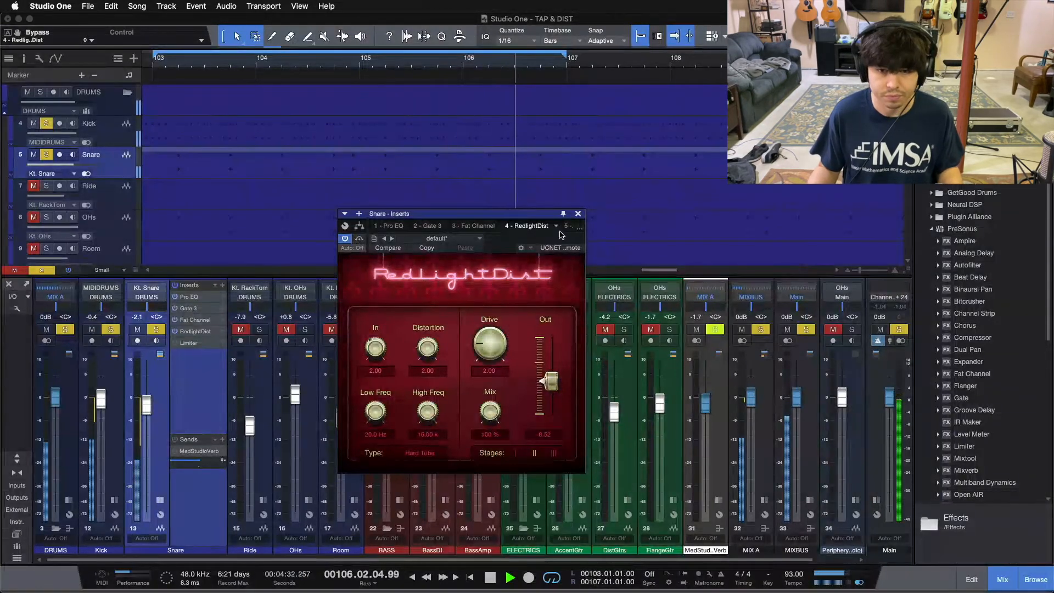
left_click(578, 214)
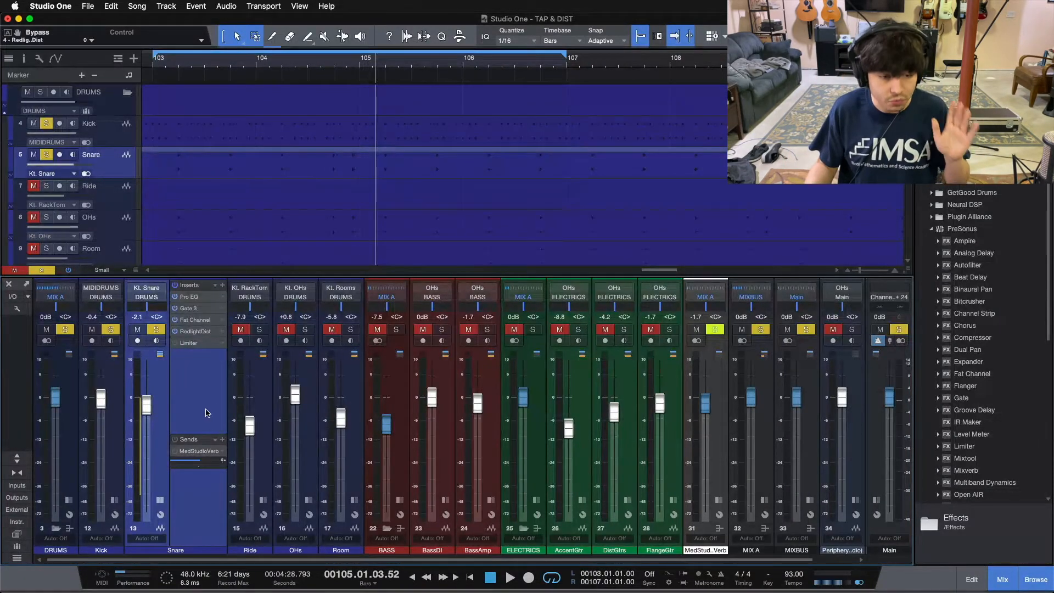
Step: Solo the Ride, OHs and Room channels alongside the Kick and Snare and play the loop
left_click(259, 329)
left_click(303, 330)
left_click(350, 329)
left_click(331, 330)
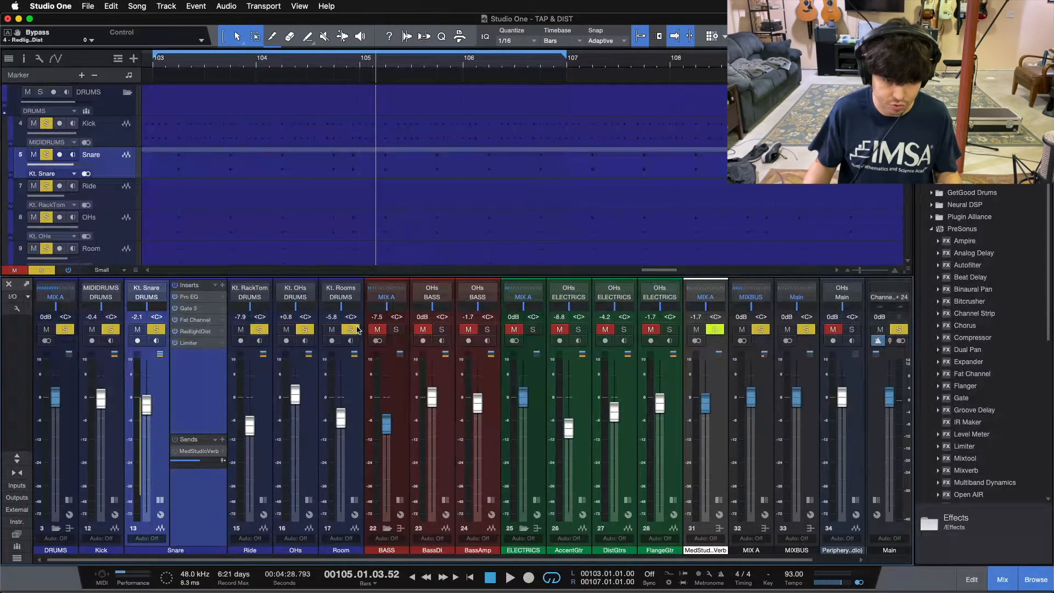
key("space")
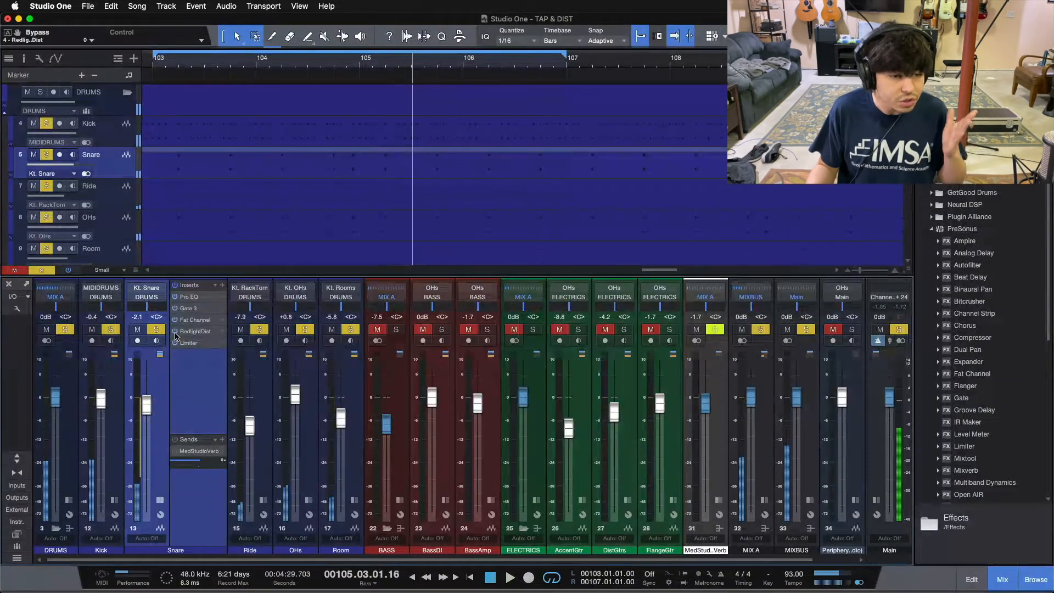
Step: Clear all solos, solo only the Room channel and play the loop from its start to hear the room mics alone
key("shift+s")
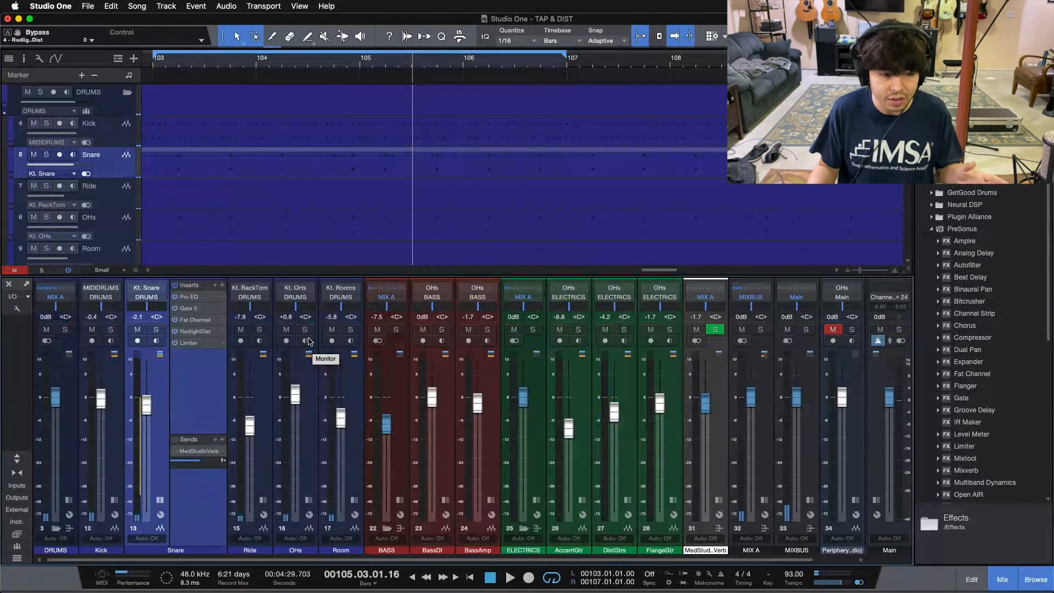
left_click(350, 329)
key("space")
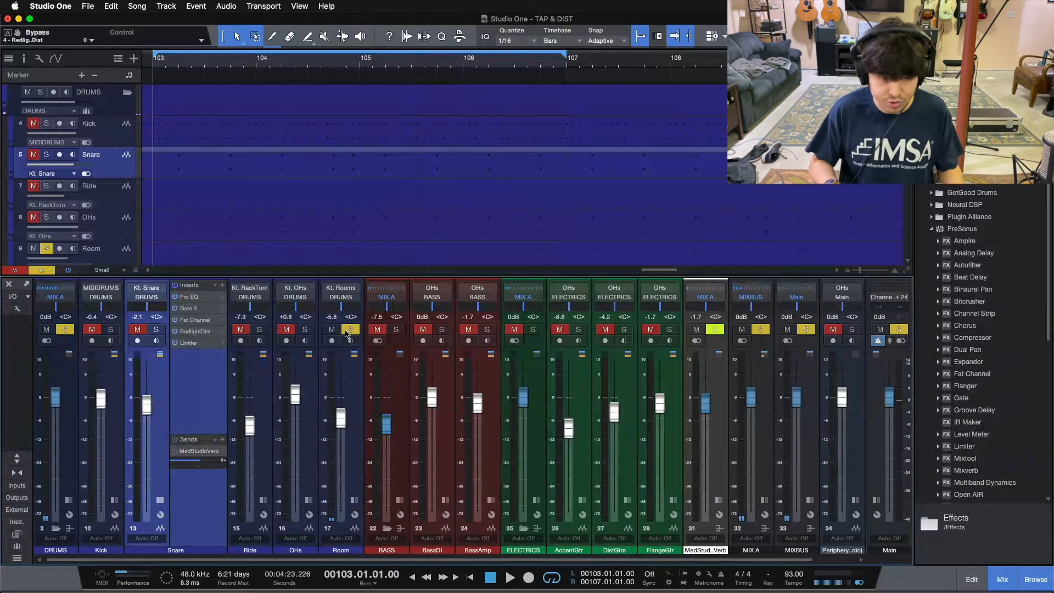
key("space")
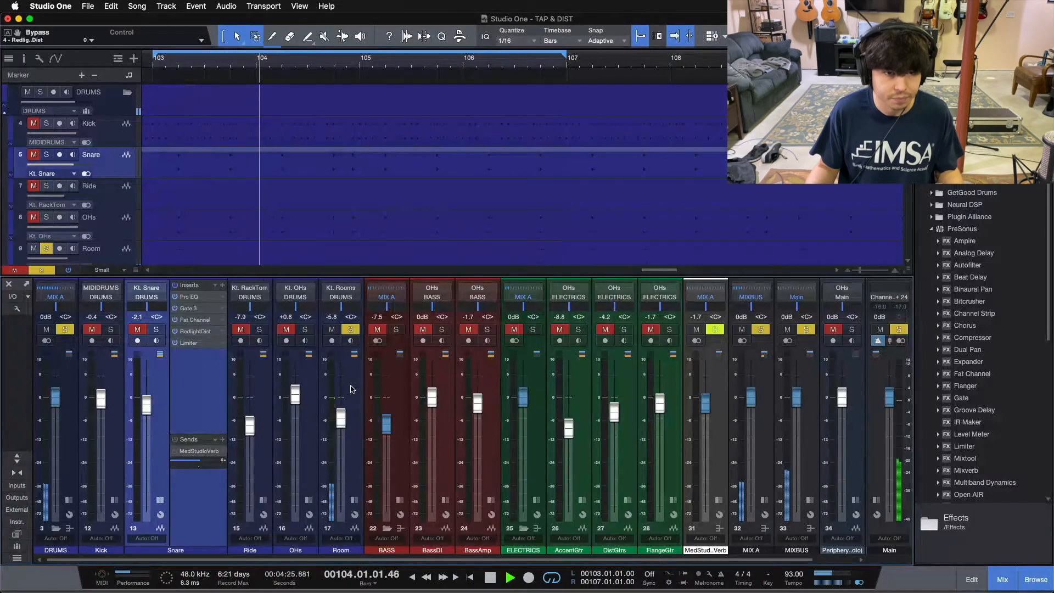
left_click(351, 389)
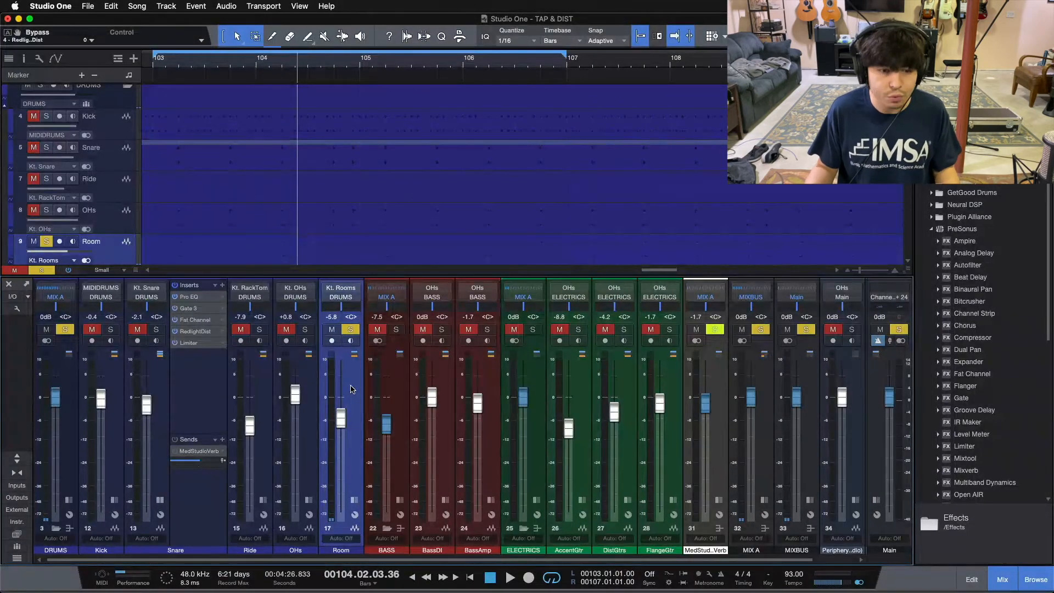
Step: Play the loop with the Snare soloed in place of the Room, adding solos on Kick, Ride, OHs and Room during playback
left_click(156, 329)
key("space")
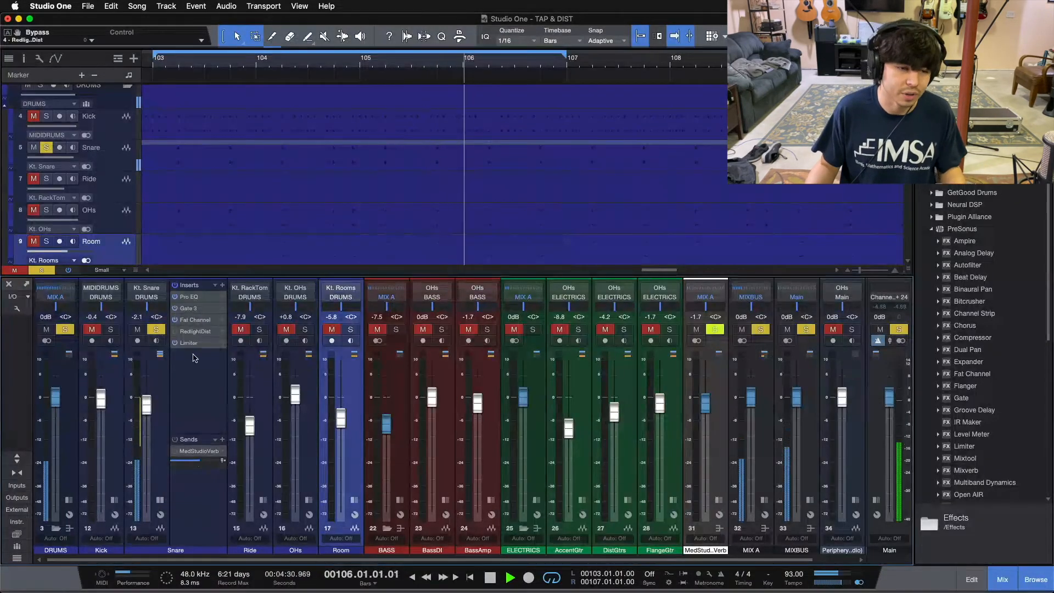
left_click(110, 329)
left_click(259, 329)
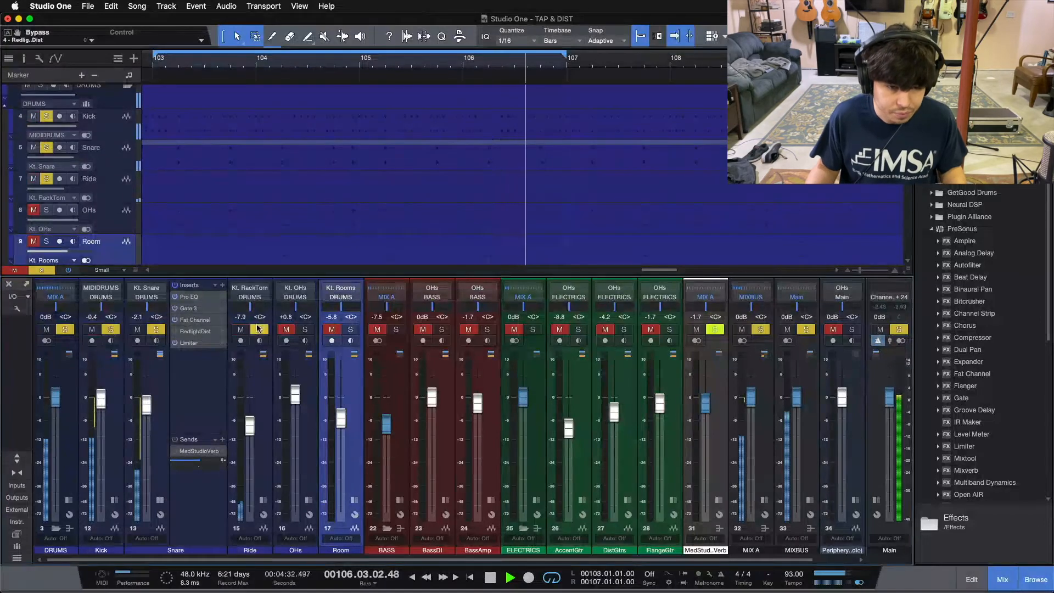
left_click(304, 328)
left_click(350, 329)
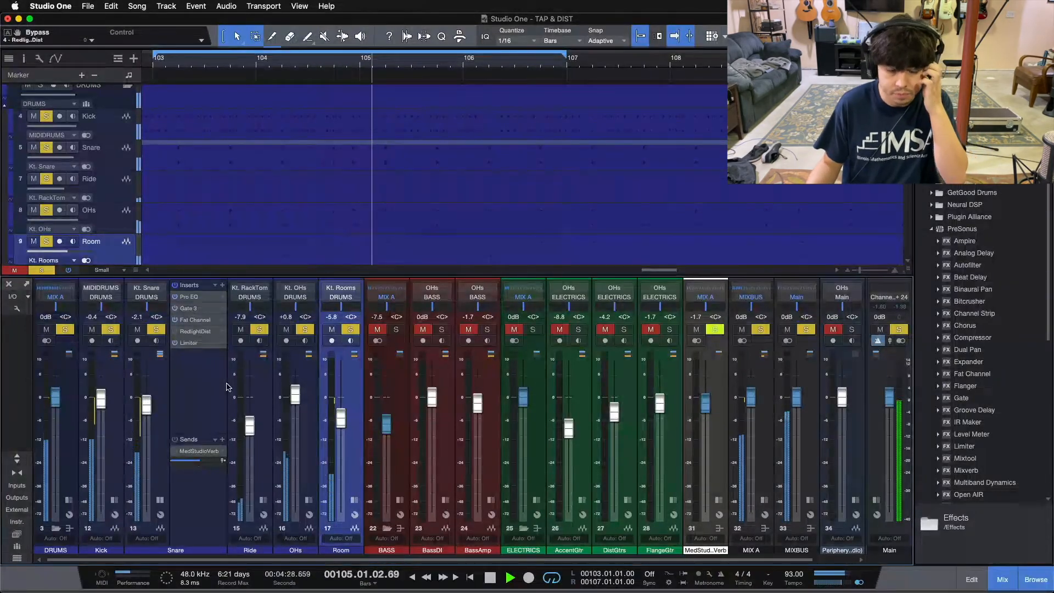
key("space")
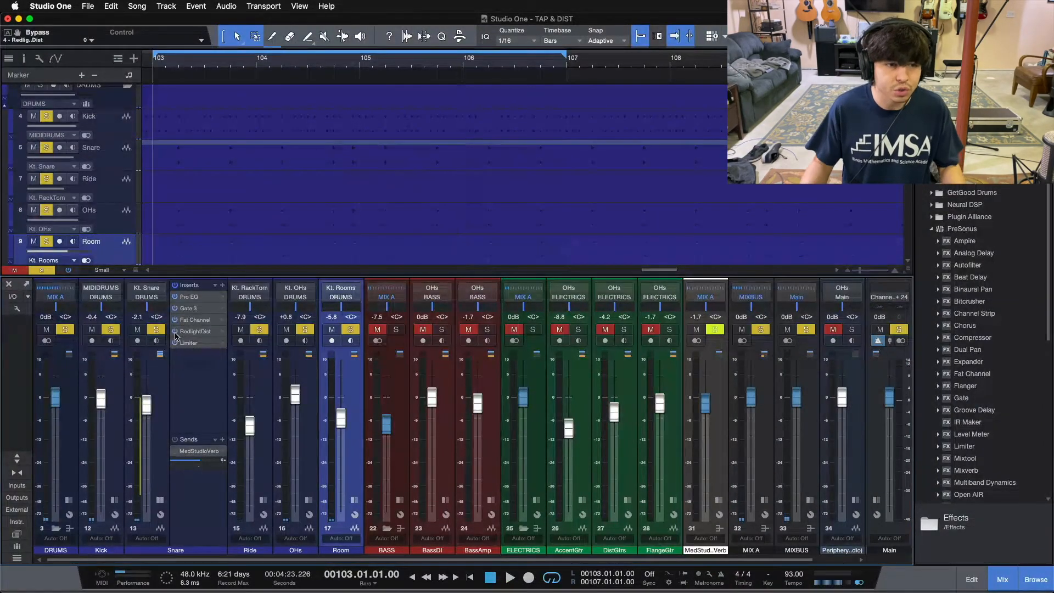
Step: Select the Snare channel and play the loop from its start with RedlightDist active and all drum channels soloed
left_click(202, 385)
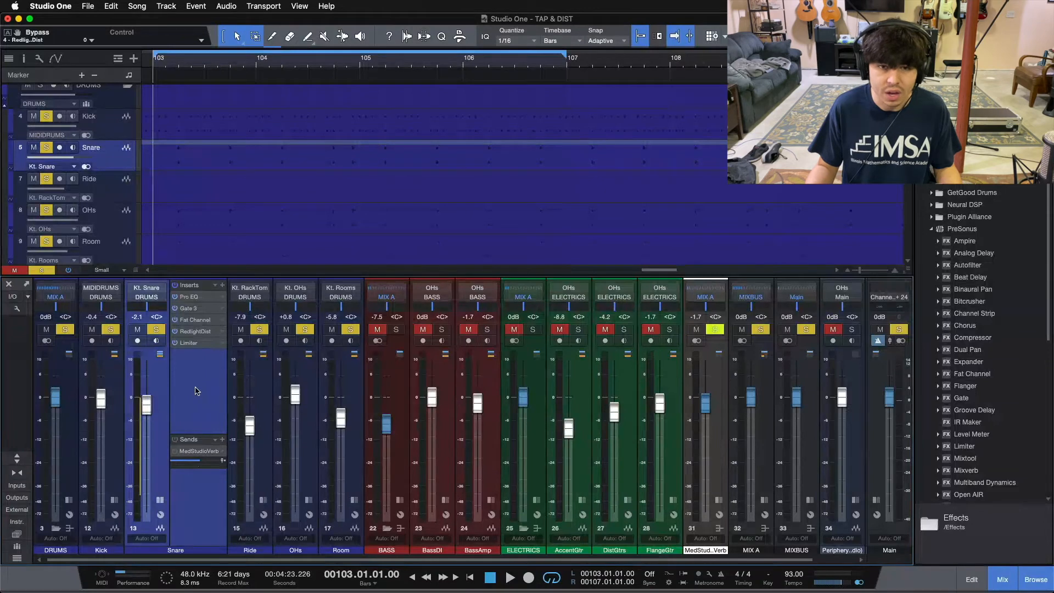
key("space")
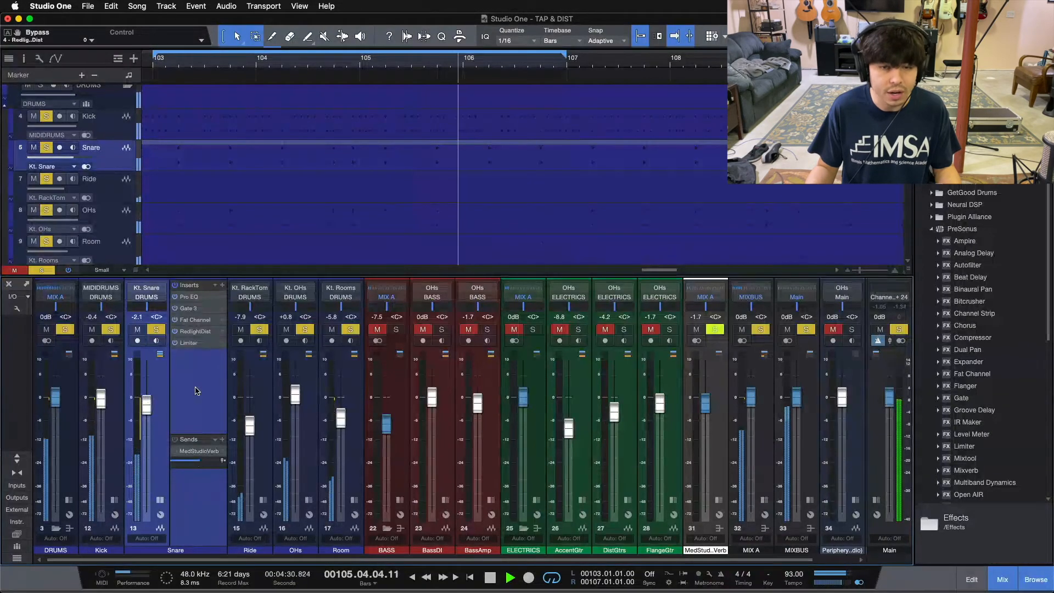
key("space")
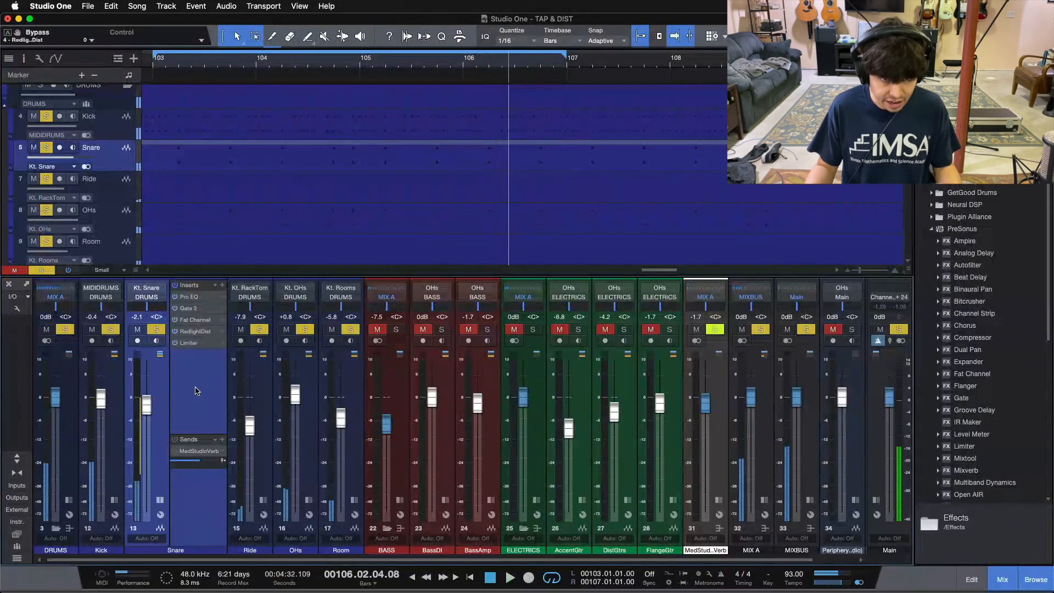